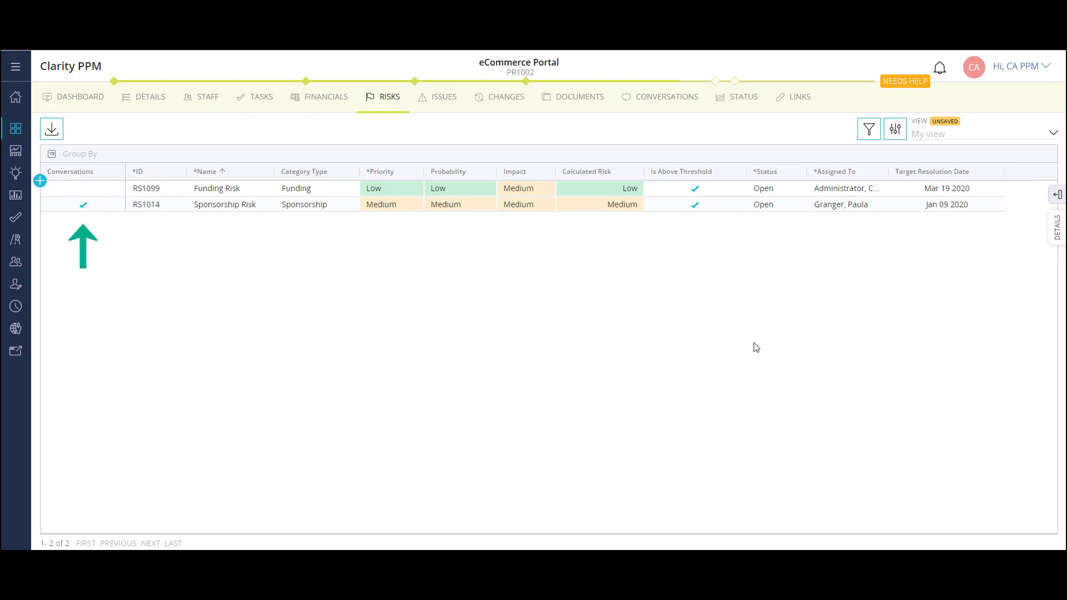
Step: Add the Include in Status Reporting field to Sponsorship Risk's details form
{"action": "left_click", "coordinate": [1057, 233]}
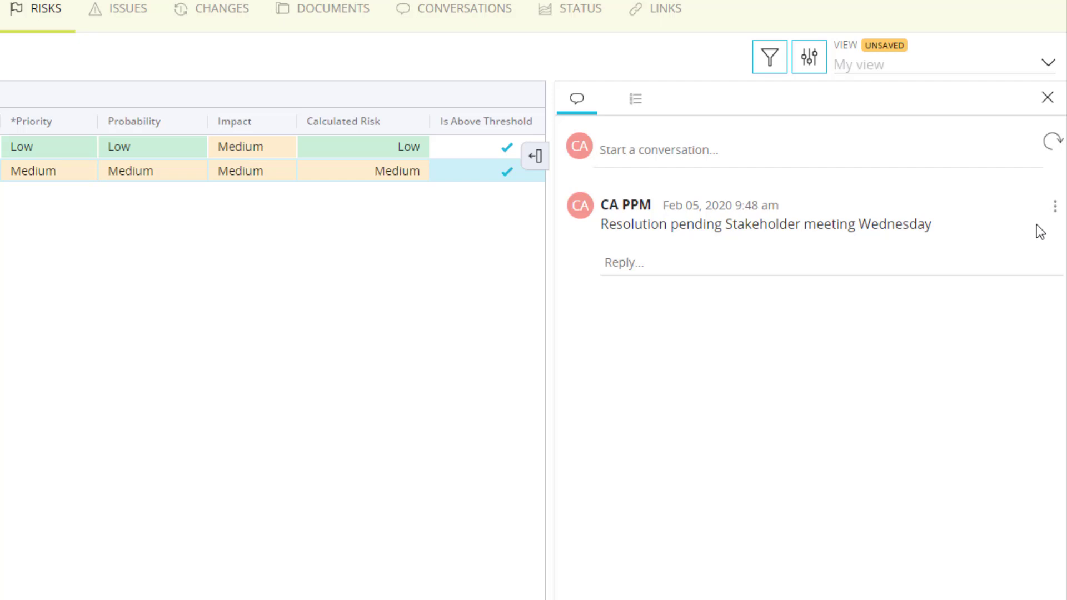
{"action": "left_click", "coordinate": [635, 100]}
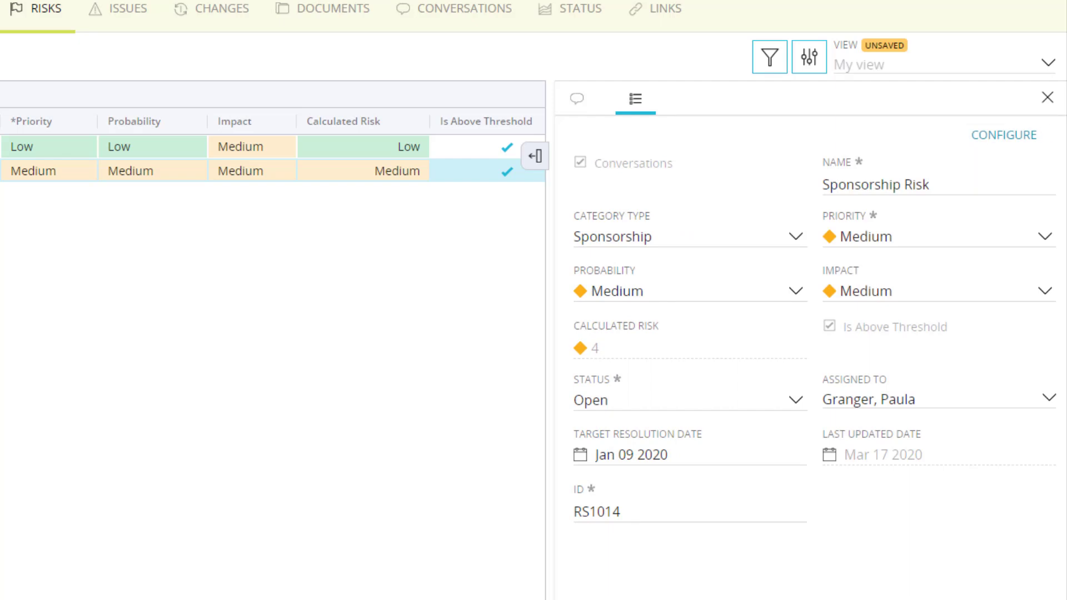
{"action": "left_click", "coordinate": [1013, 136]}
{"action": "scroll", "coordinate": [375, 412], "scroll_direction": "down", "scroll_amount": 3}
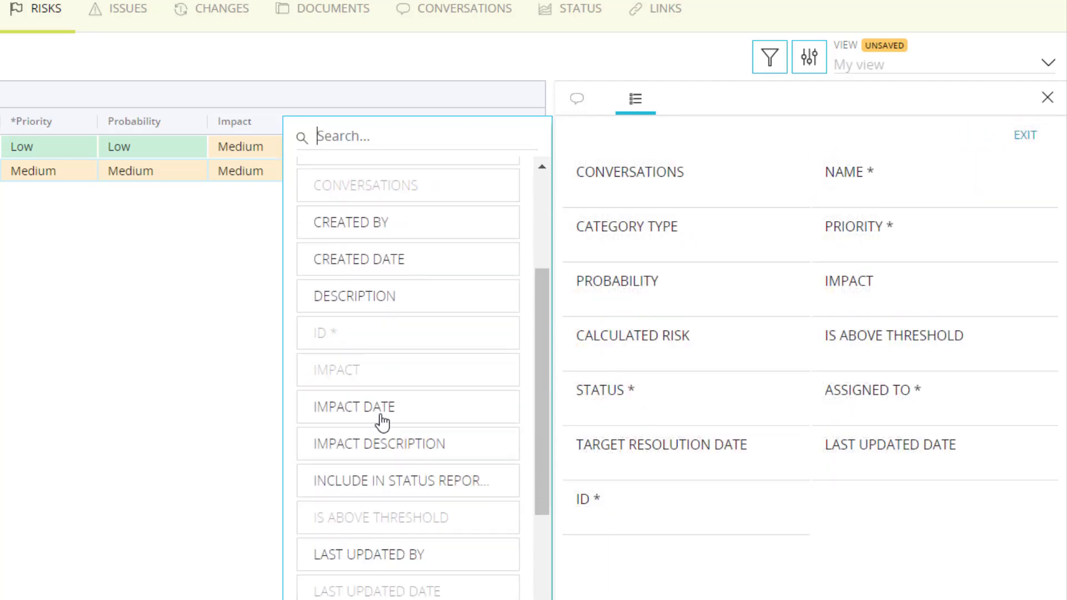
{"action": "left_click_drag", "start_coordinate": [410, 481], "coordinate": [929, 519]}
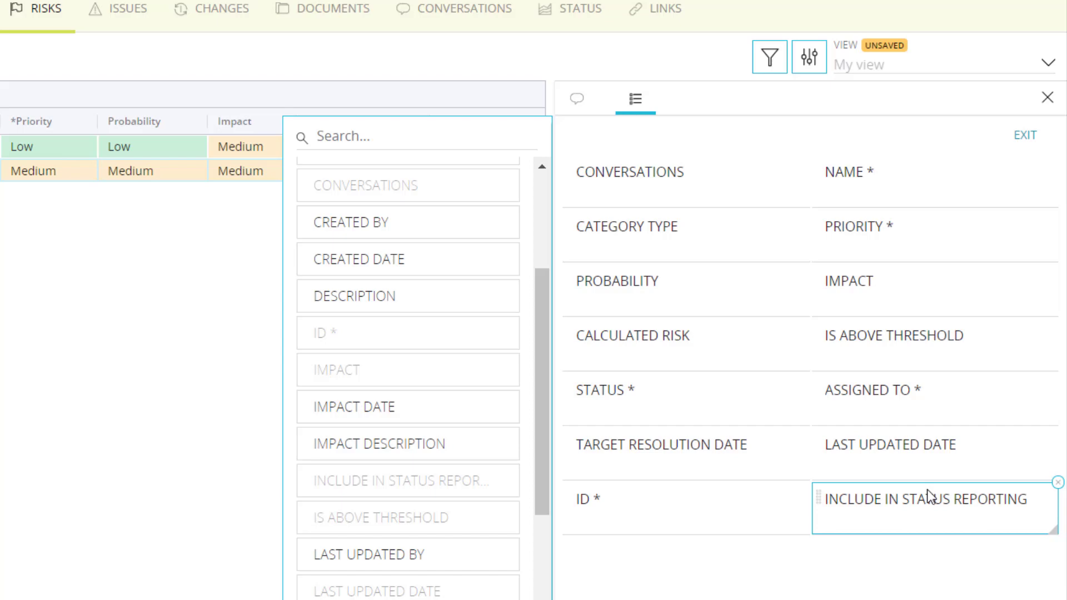
{"action": "left_click", "coordinate": [1025, 135]}
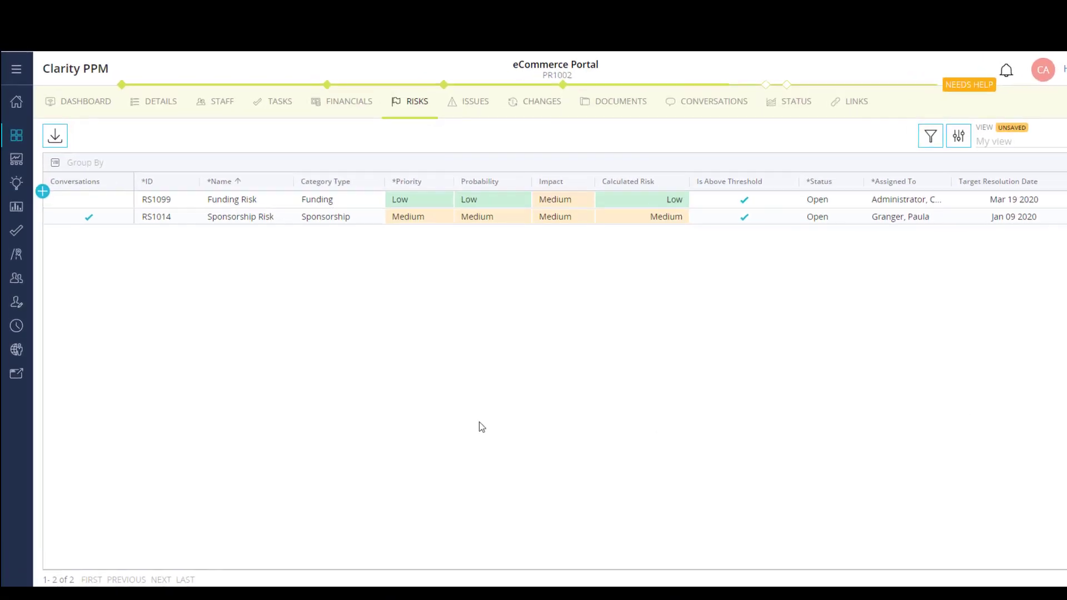
Step: Add a risk row named 'New Risk' with category Human Interface
{"action": "left_click", "coordinate": [60, 256]}
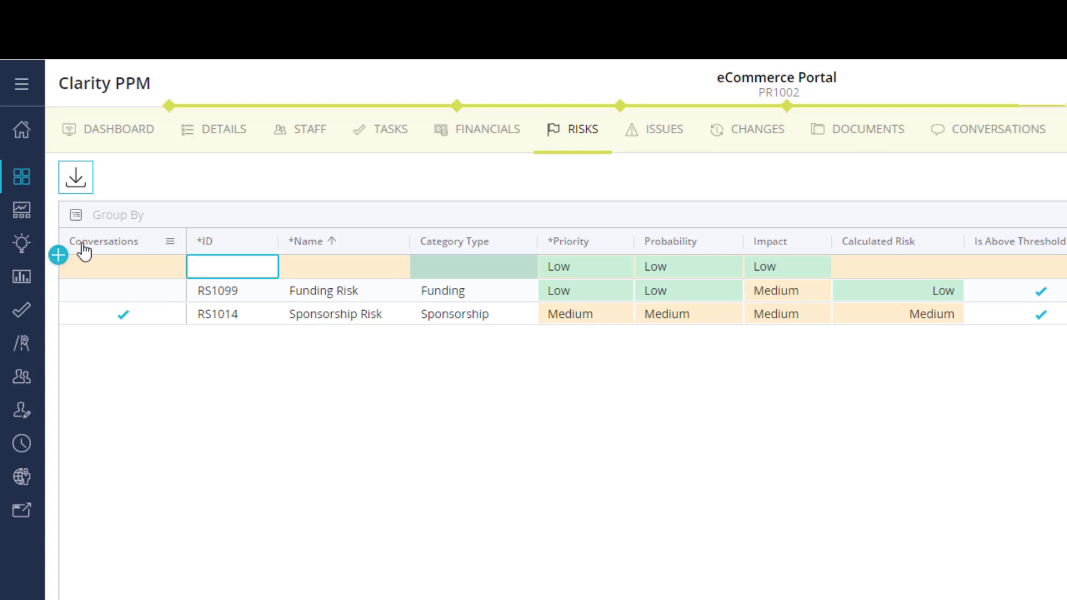
{"action": "key", "text": "Tab"}
{"action": "type", "text": "New Risk"}
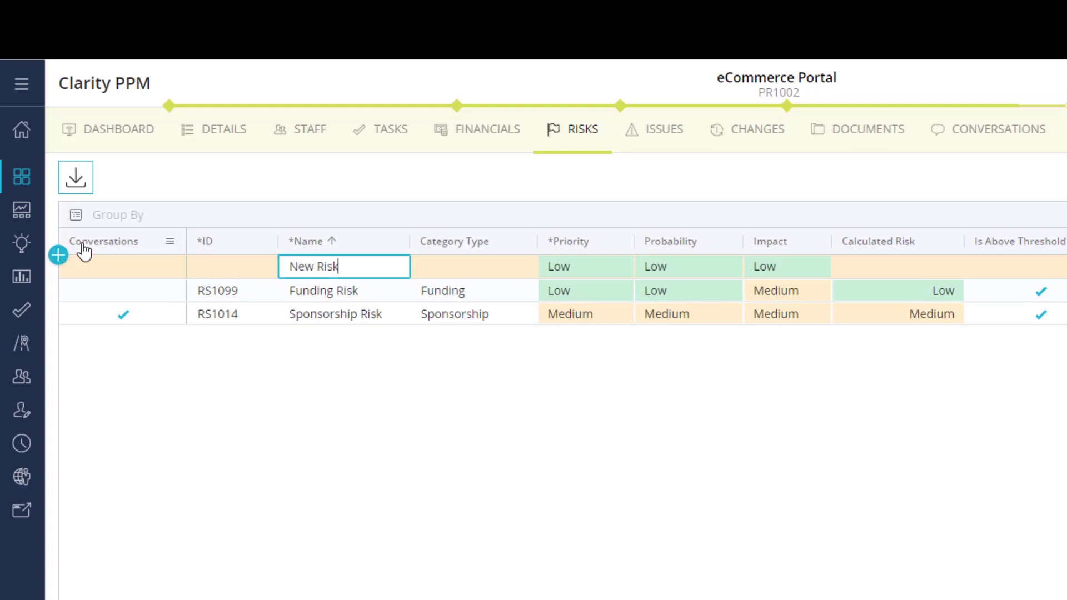
{"action": "key", "text": "Tab"}
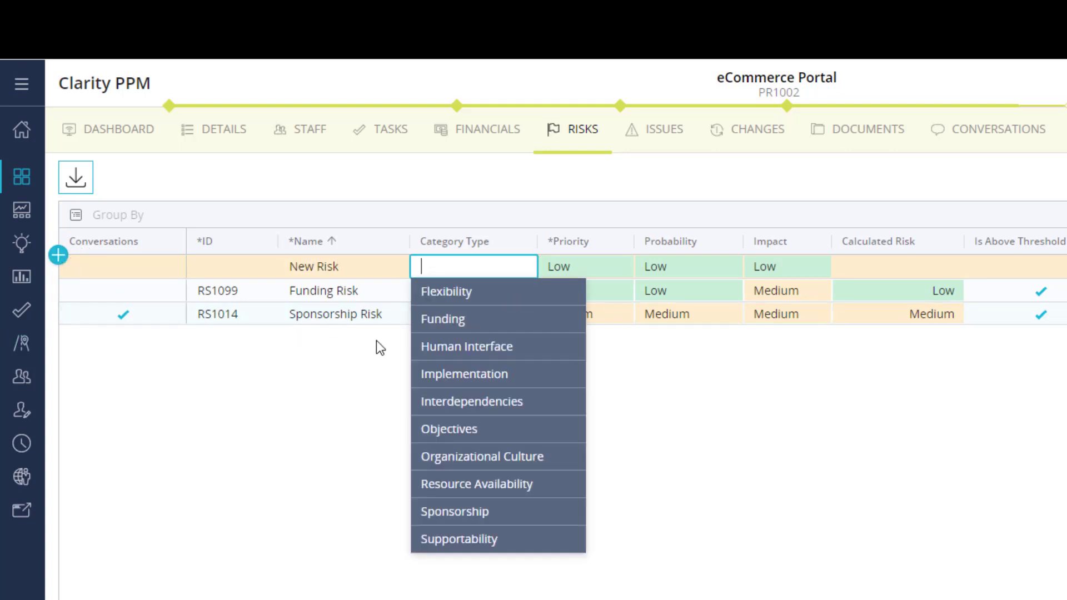
{"action": "left_click", "coordinate": [458, 351]}
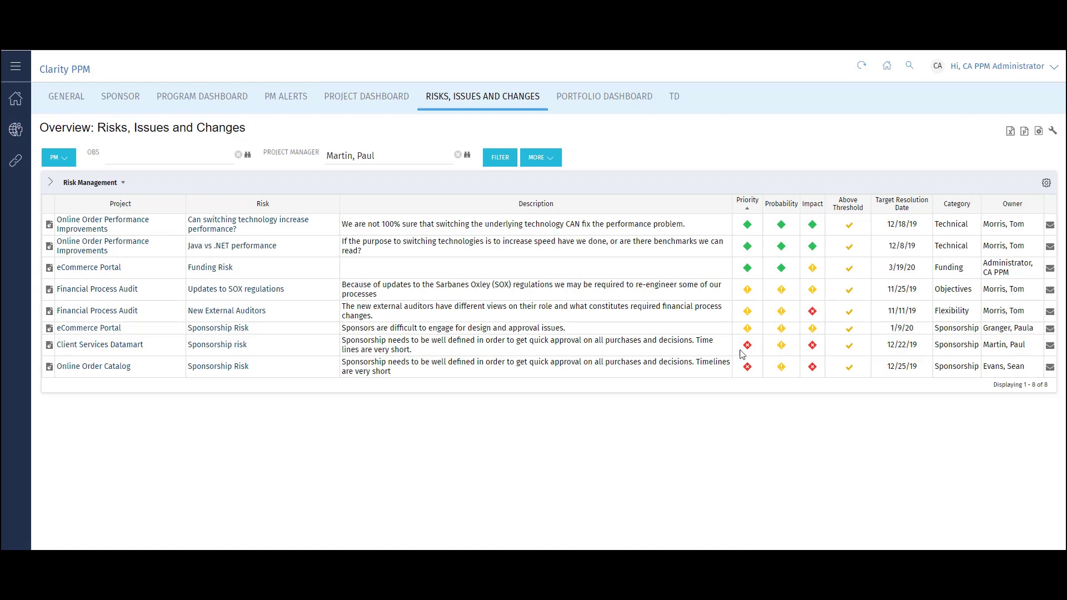
Step: Sort the Risk Management list by Priority, highest-priority risks first
{"action": "left_click", "coordinate": [748, 201]}
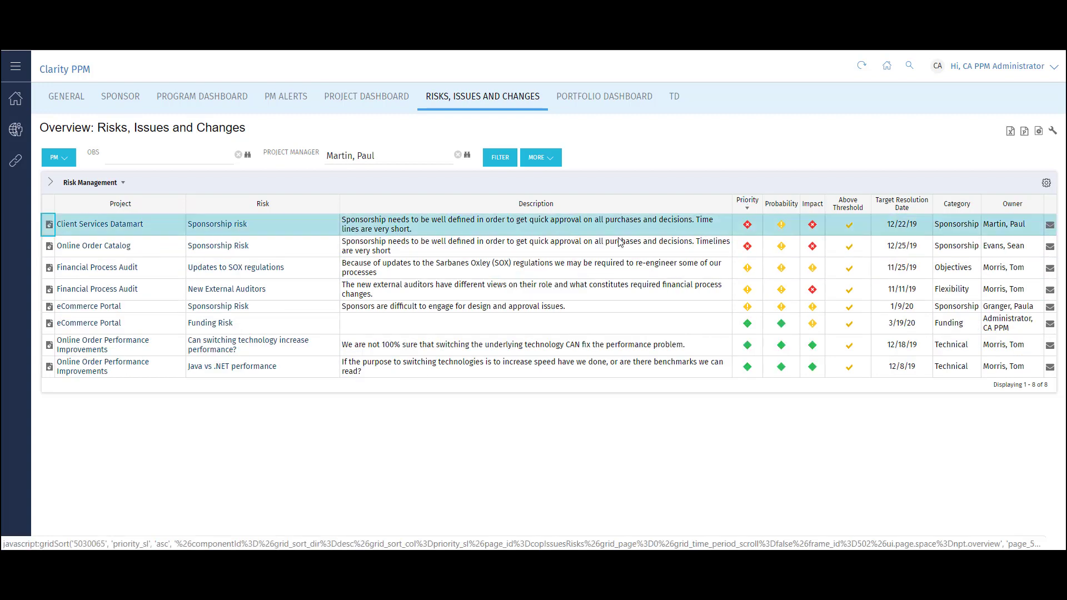
Step: Switch the overview portlet to Issue Management, then to Change Request Management
{"action": "left_click", "coordinate": [113, 183]}
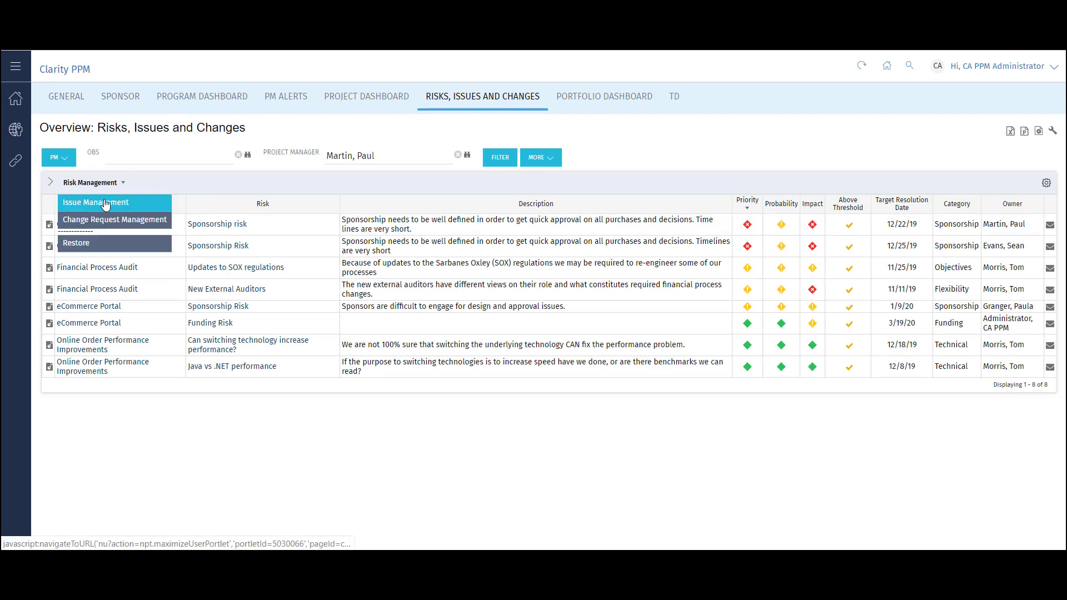
{"action": "left_click", "coordinate": [108, 202]}
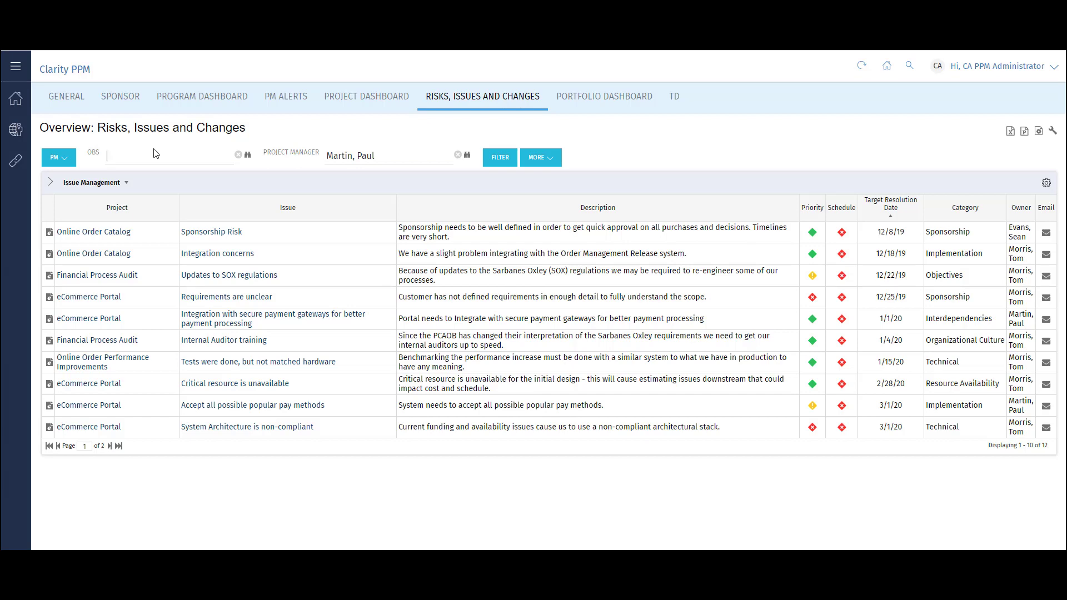
{"action": "left_click", "coordinate": [116, 184]}
{"action": "left_click", "coordinate": [114, 220]}
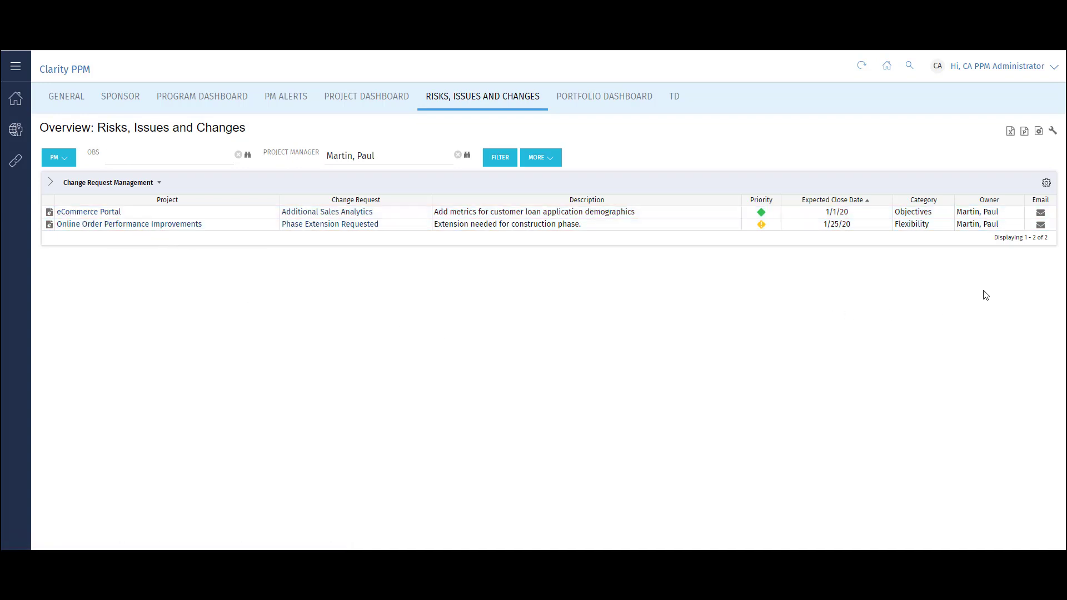
Step: Start an email to the eCommerce Portal change request owner, then discard the draft
{"action": "left_click", "coordinate": [1041, 213]}
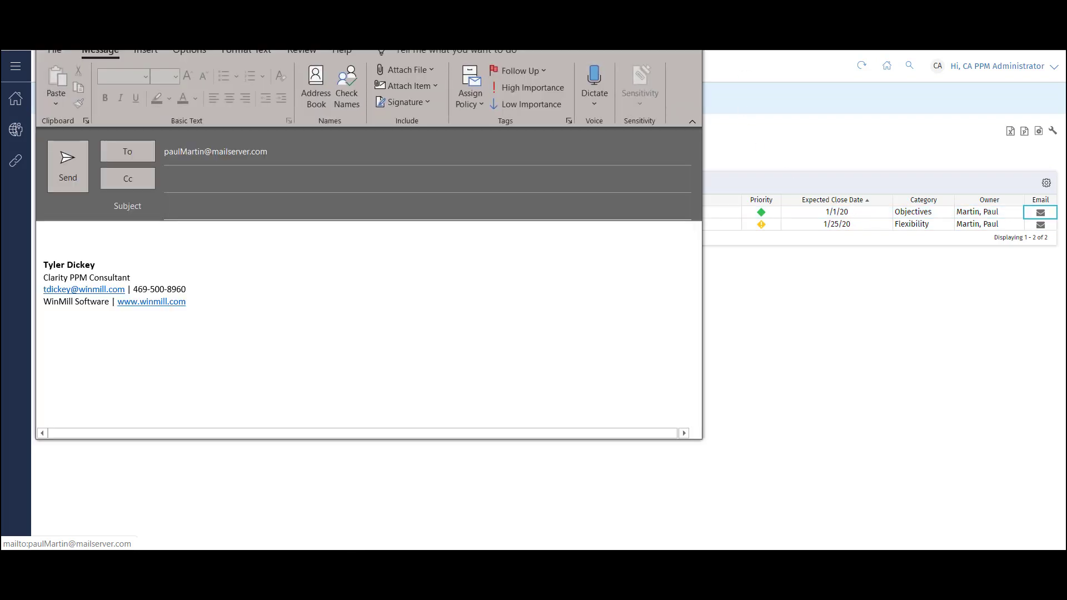
{"action": "key", "text": "Escape"}
{"action": "key", "text": "n"}
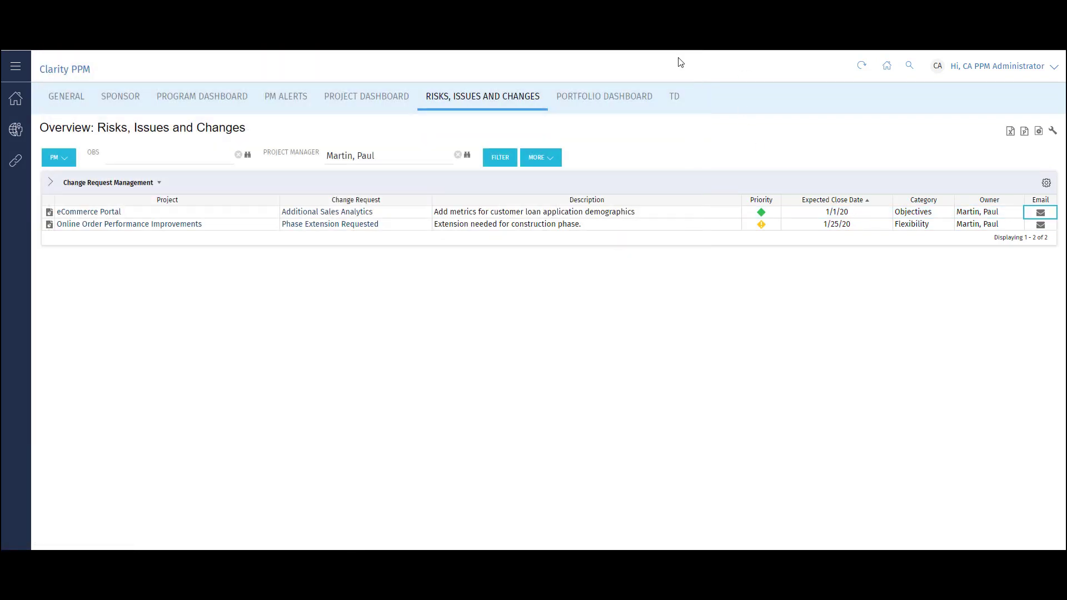